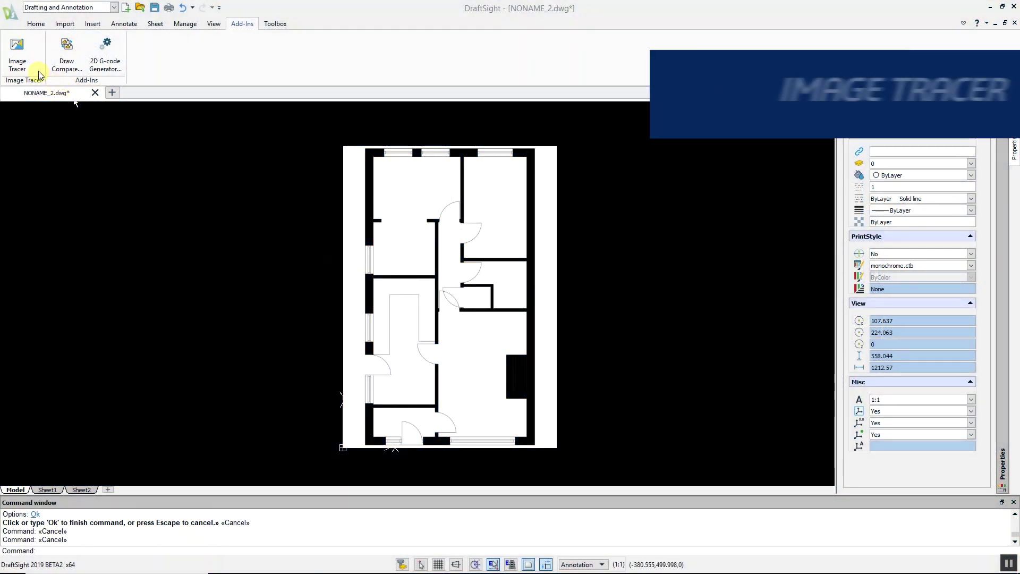
Start Image Tracer with the FloorPlan High Quality, High-Res Image profile and box-select the whole floor plan image.
click(19, 50)
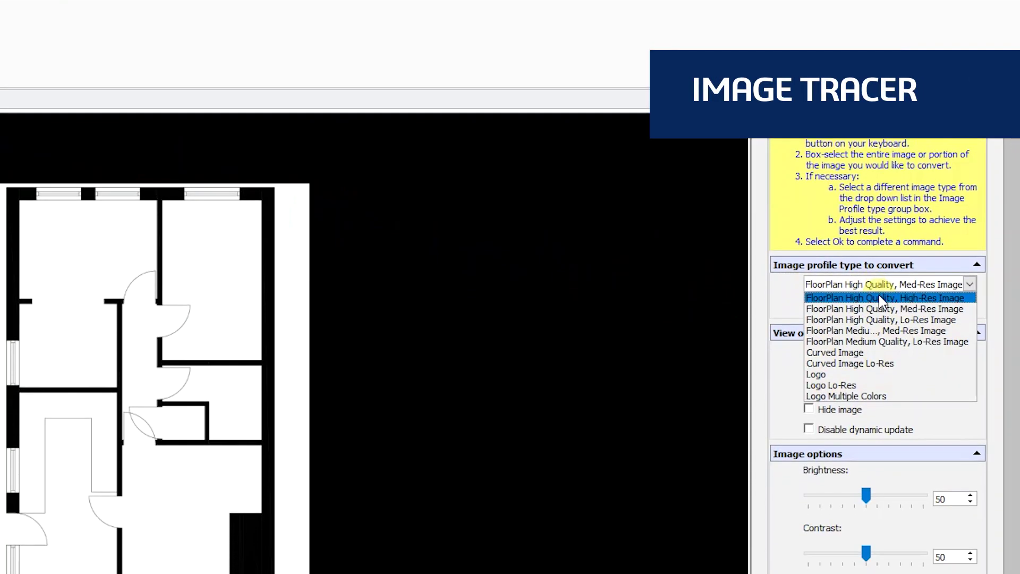
click(917, 216)
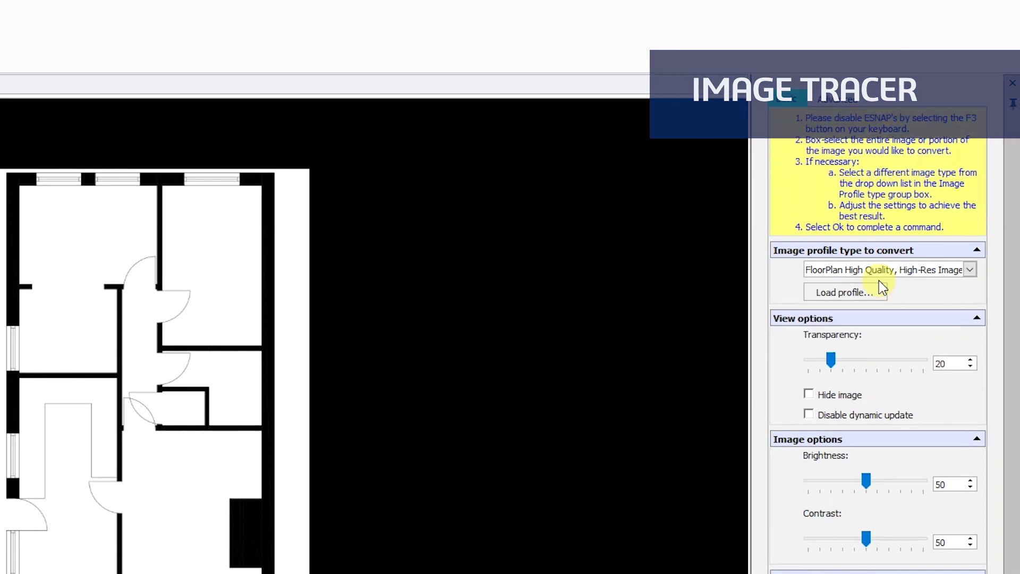
click(410, 152)
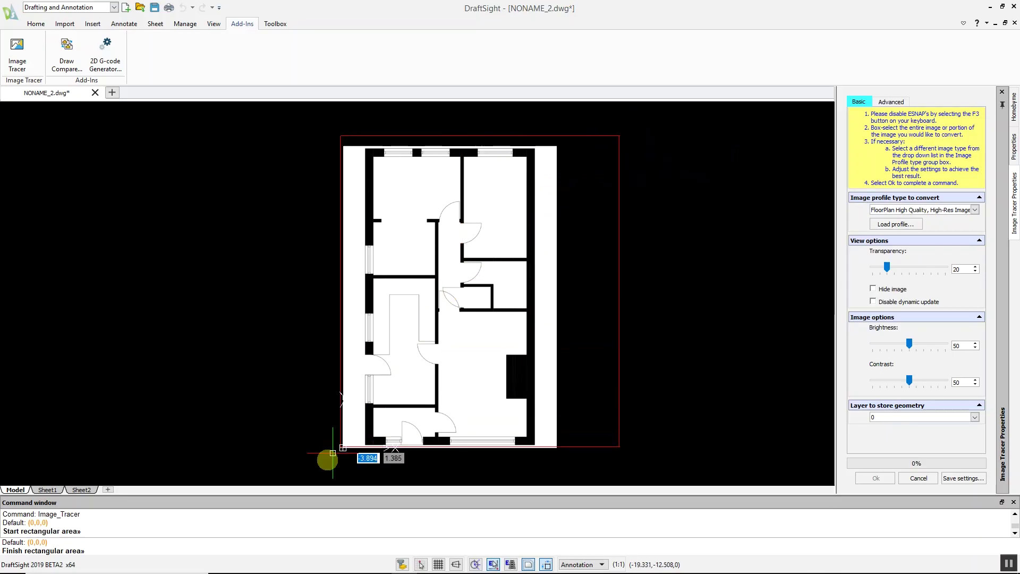
click(303, 477)
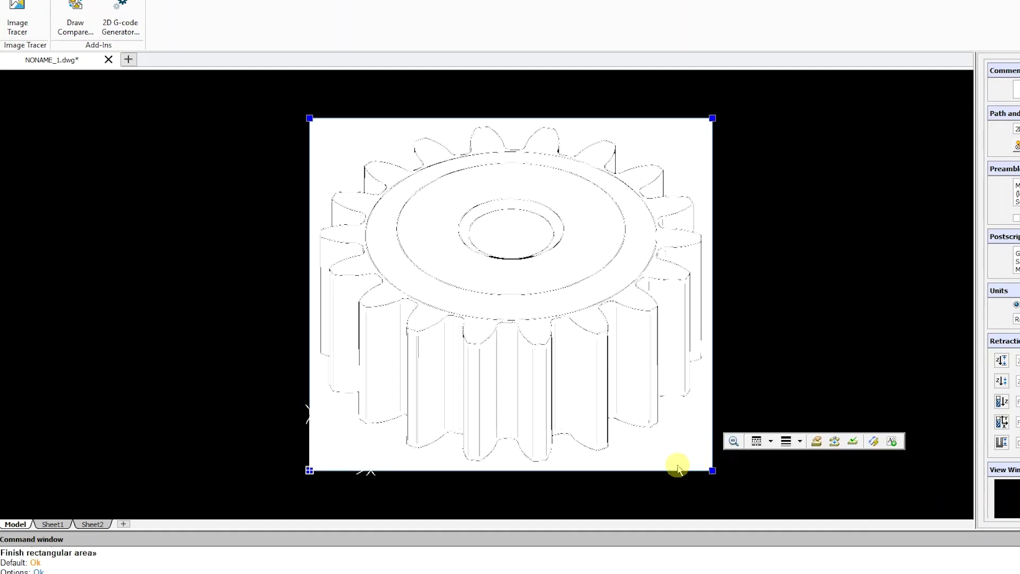
Select the gear image in the drawing.
click(678, 466)
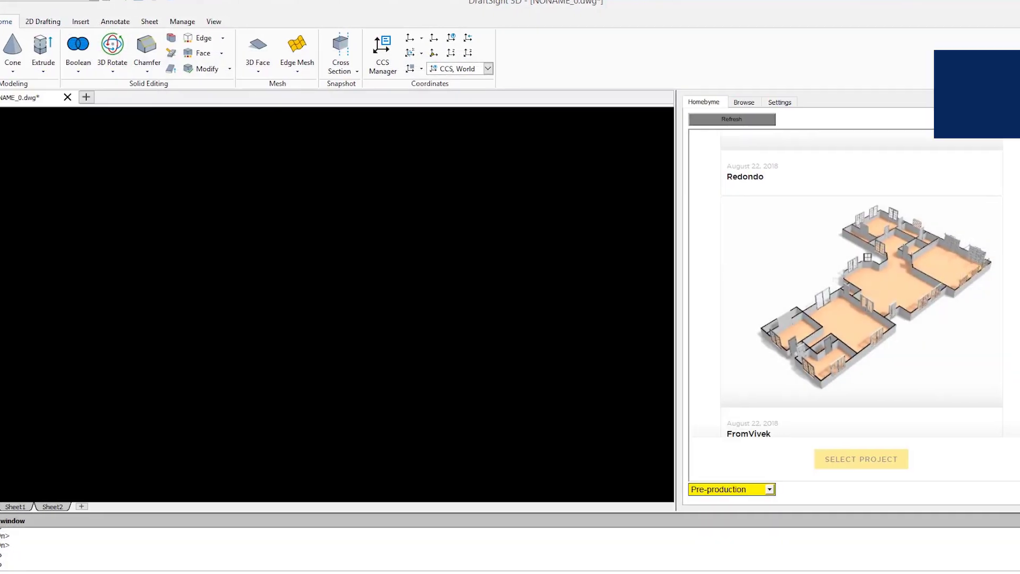
Browse the HomeByMe project list and choose the units in the import settings.
scroll(845, 292, down, 5)
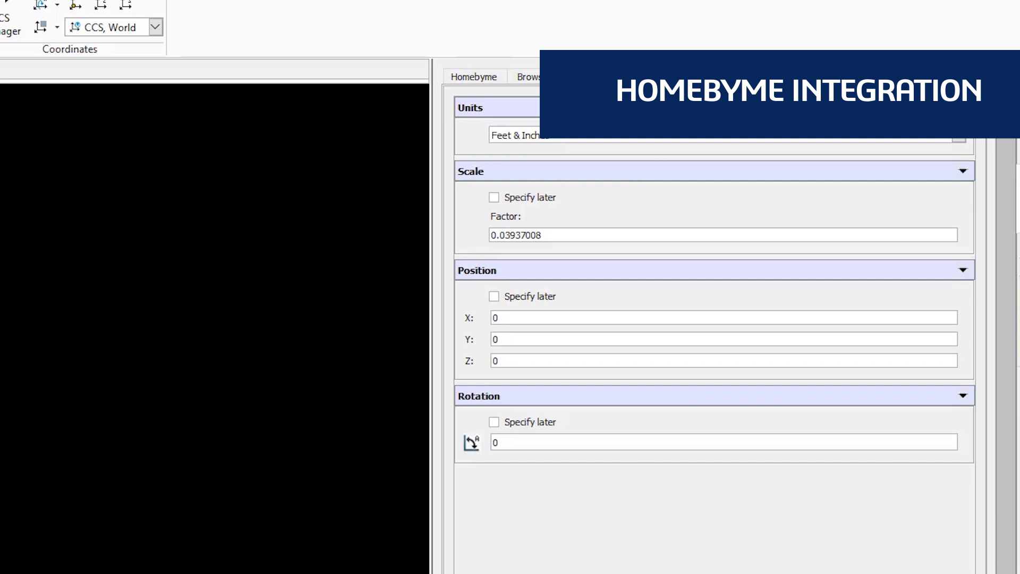
click(611, 137)
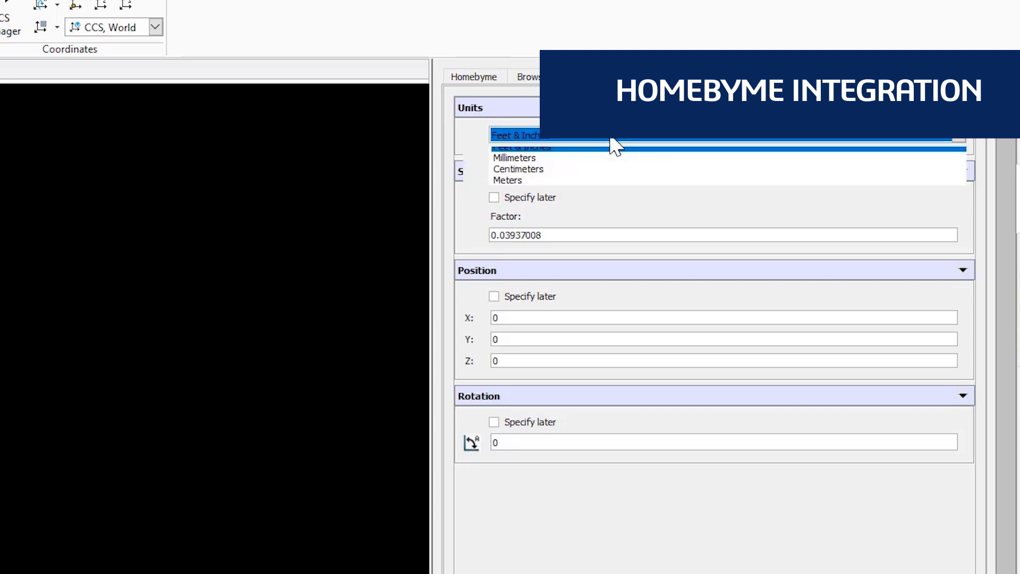
click(616, 152)
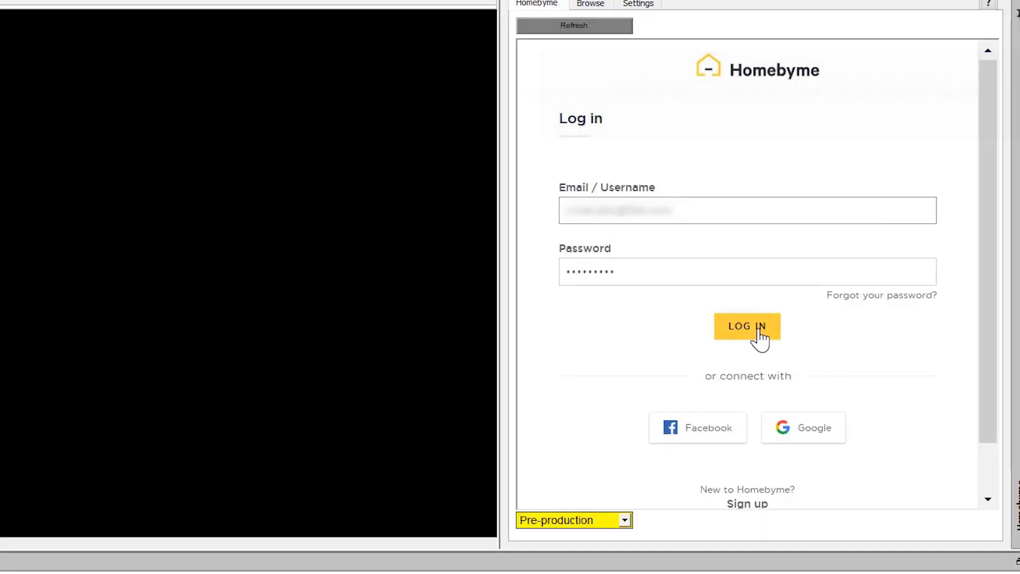
Log in to HomeByMe and load the HBM_level_0 floor of the Redondo project into the drawing.
click(760, 338)
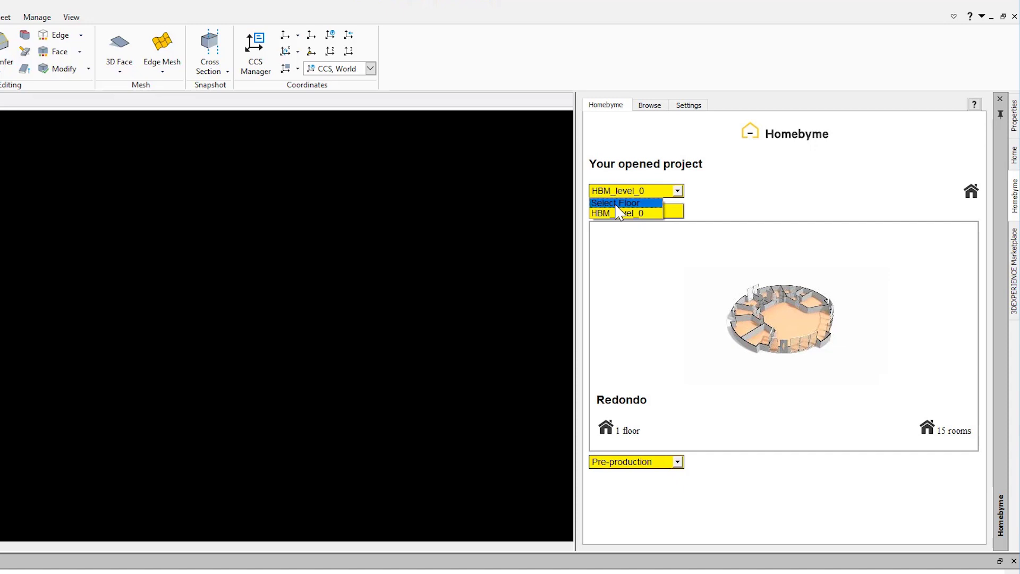
click(618, 214)
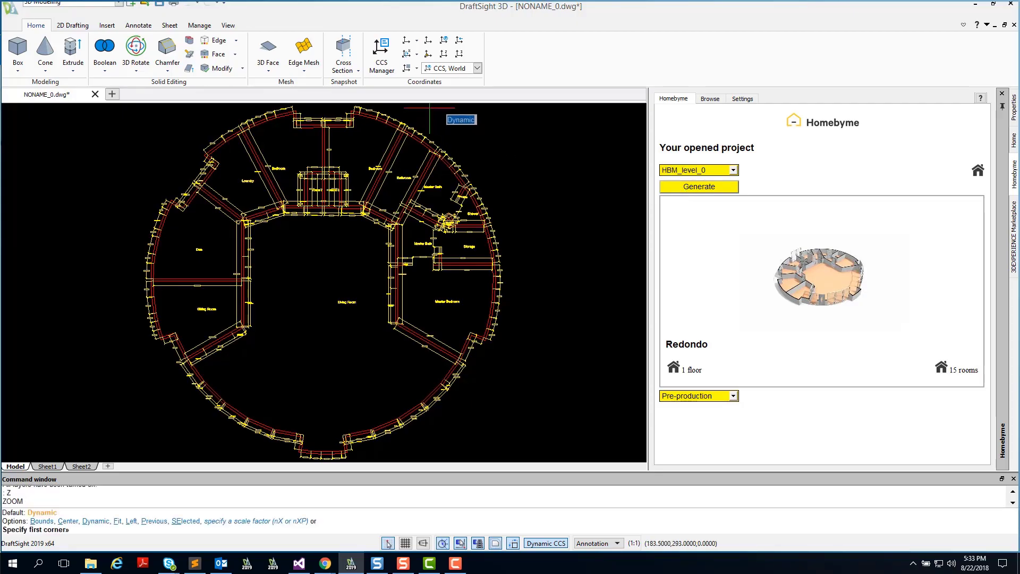
click(372, 133)
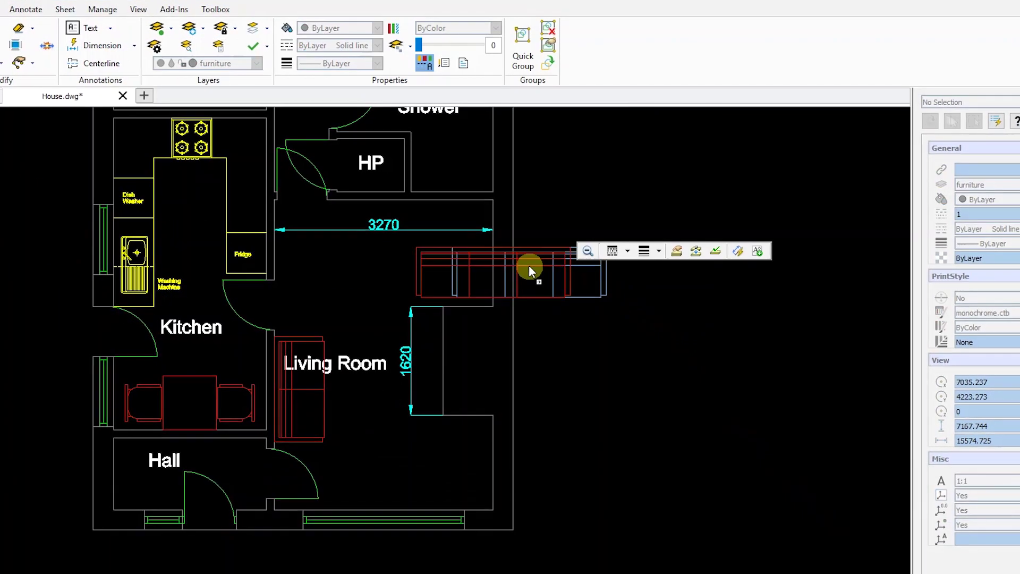
Move the three-seat sofa against the living room's upper wall and shift the 3270 dimension below it.
drag(528, 264, 448, 218)
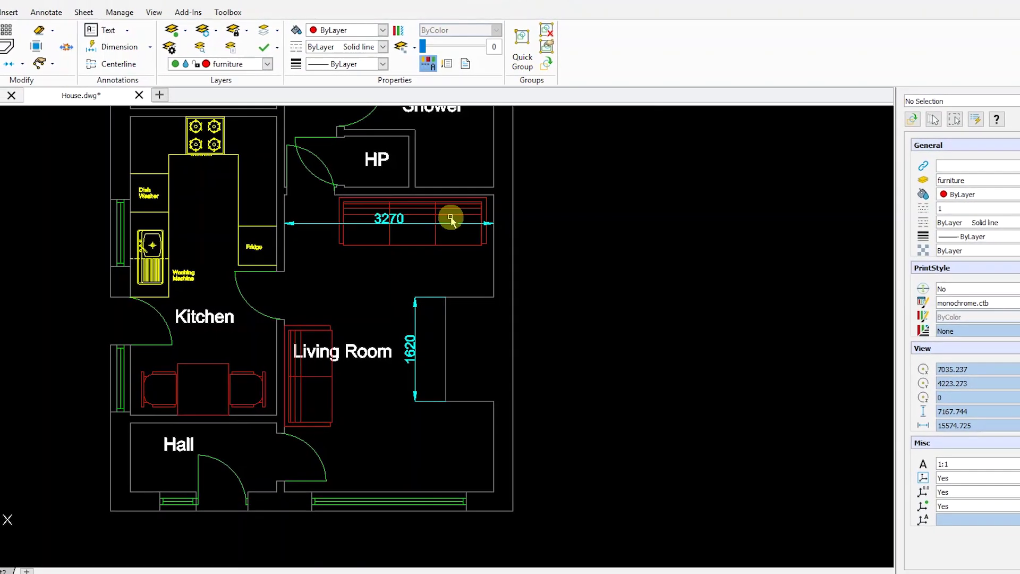
click(426, 223)
drag(426, 224, 432, 254)
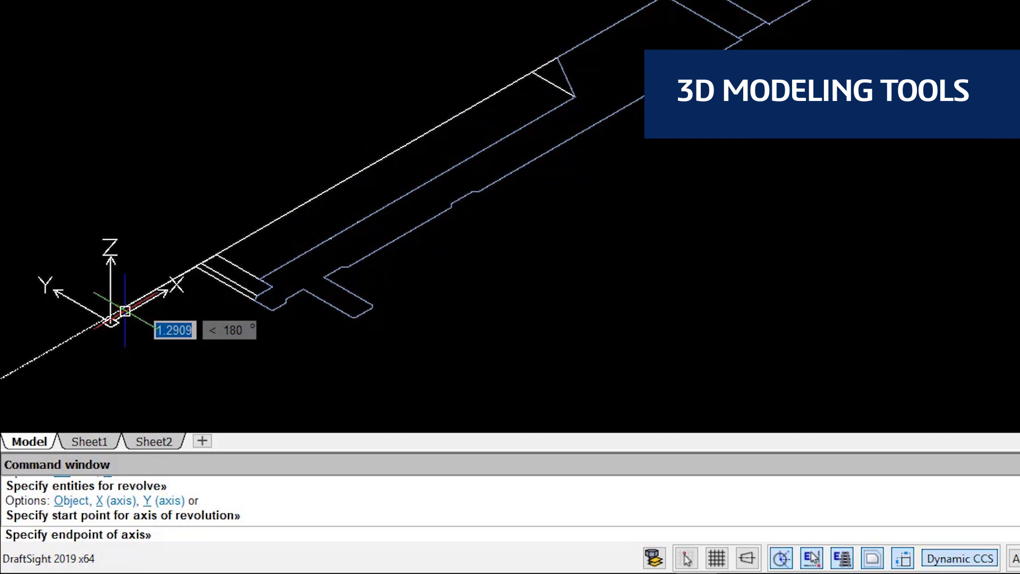
Revolve the shaft profile about its centreline along the X axis into a full solid.
click(125, 310)
key(Return)
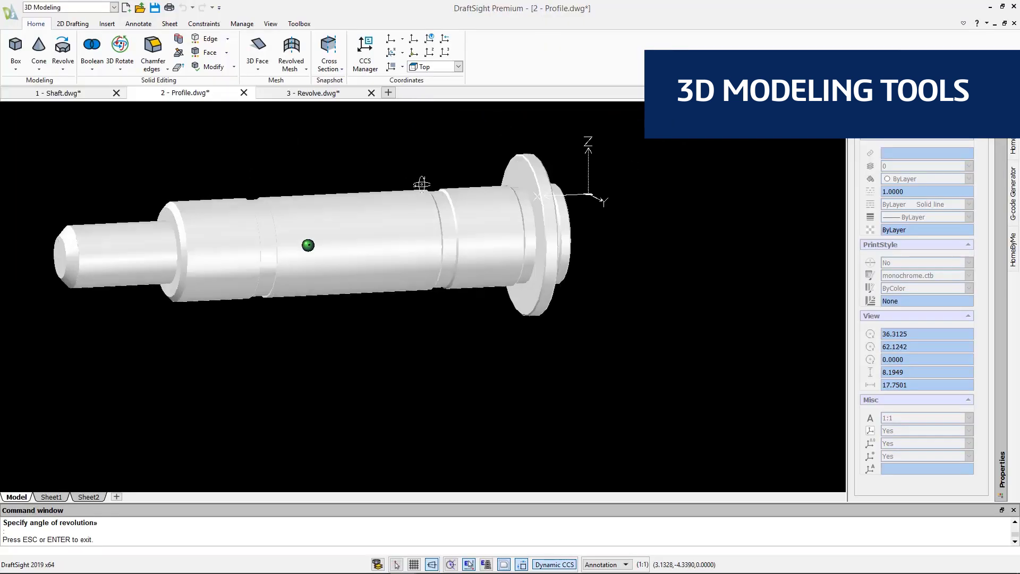
shift+middle_drag(417, 178, 170, 249)
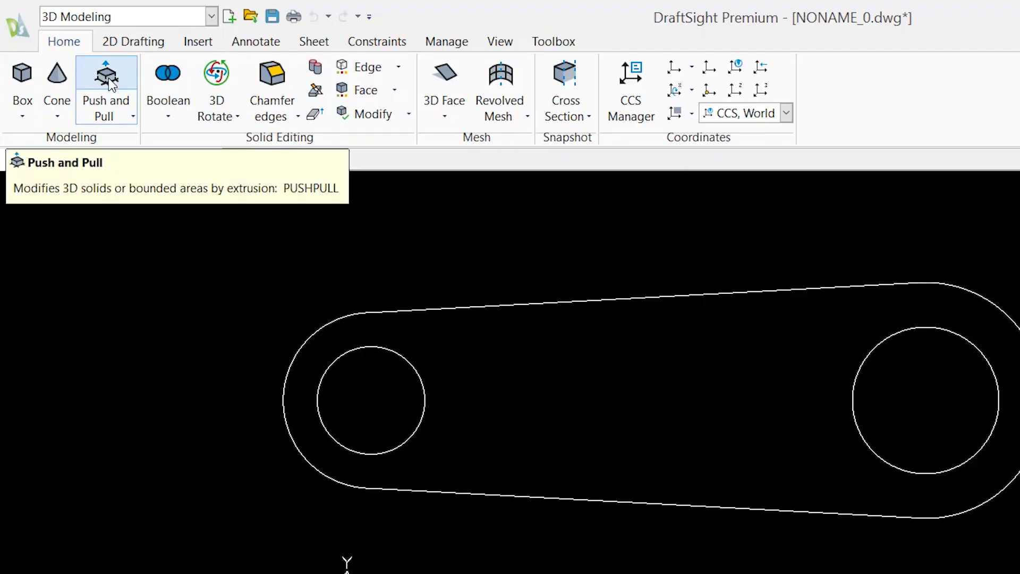
Start Push and Pull for the link plate outline with its two circular holes.
click(108, 79)
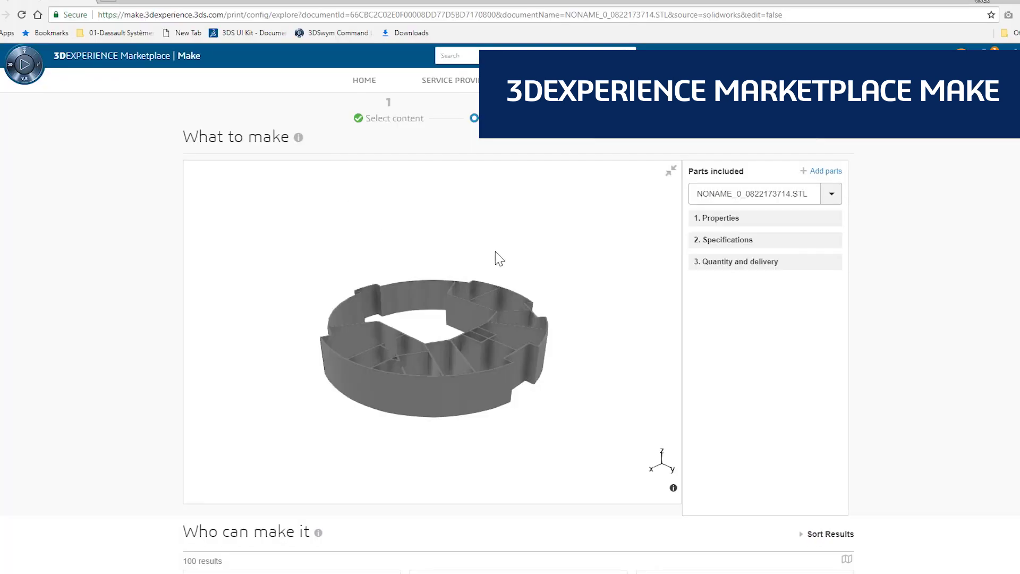
Inspect the exported STL model in 3DEXPERIENCE Marketplace Make and browse the service providers that can make it.
drag(478, 320, 506, 328)
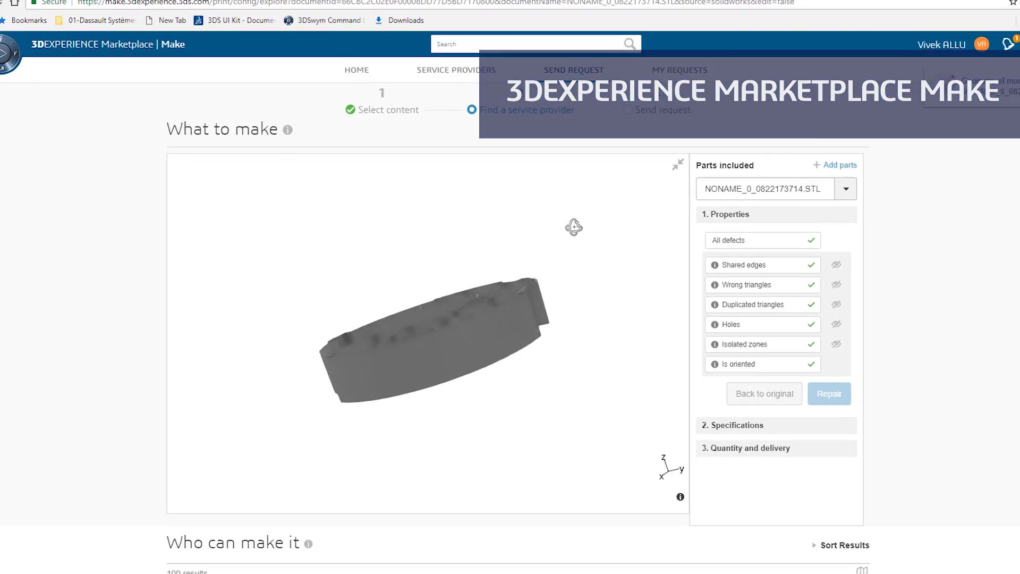
scroll(505, 330, down, 15)
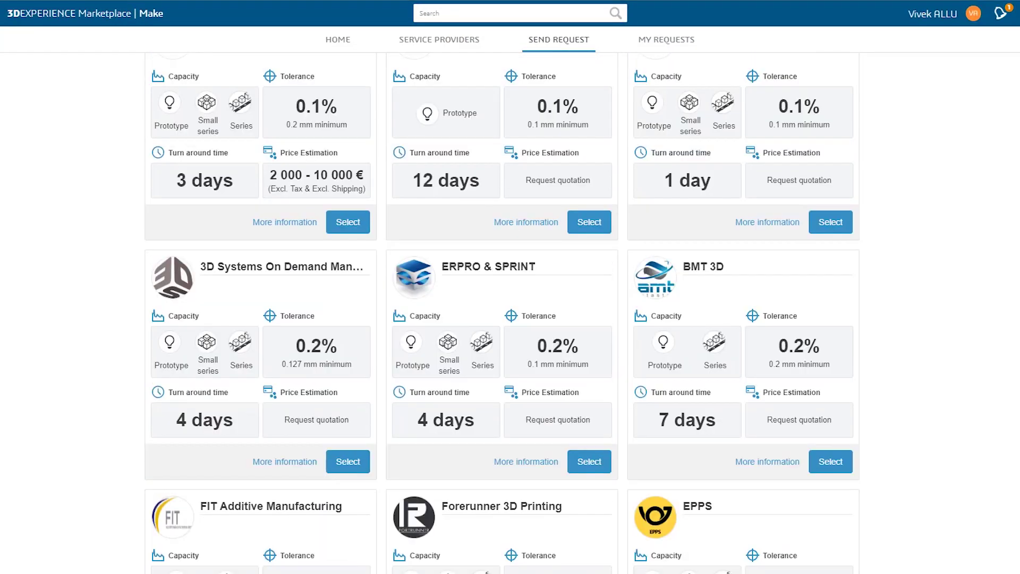
scroll(502, 313, down, 7)
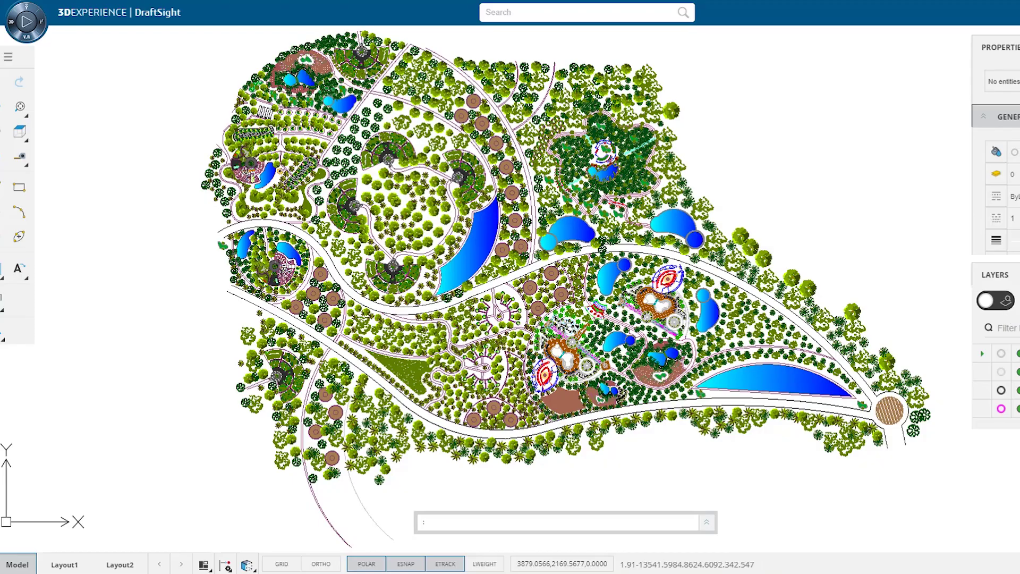
Browse the layer list of the landscape drawing in the Layers Manager of 3DEXPERIENCE DraftSight.
scroll(669, 331, down, 3)
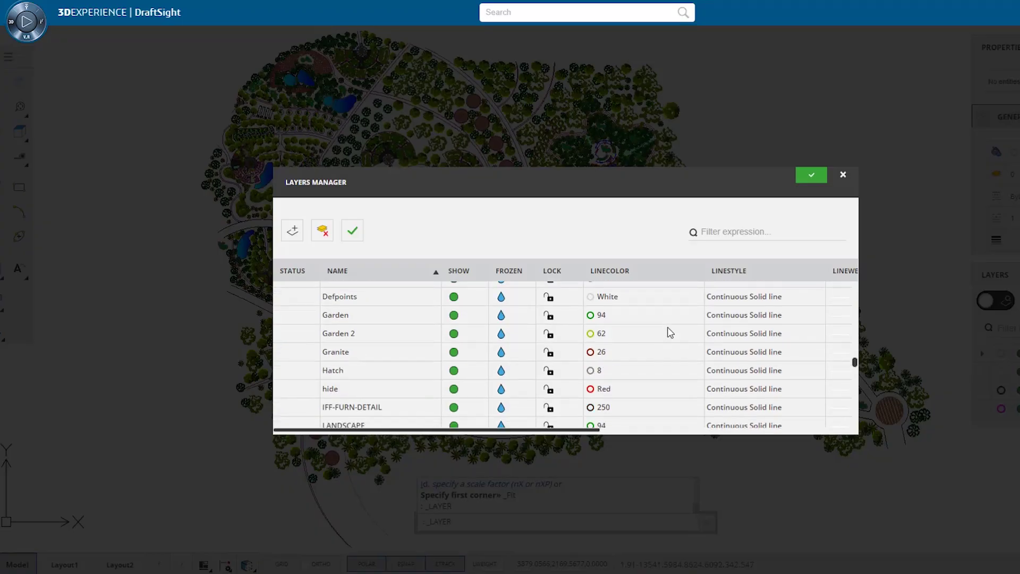
scroll(668, 332, down, 4)
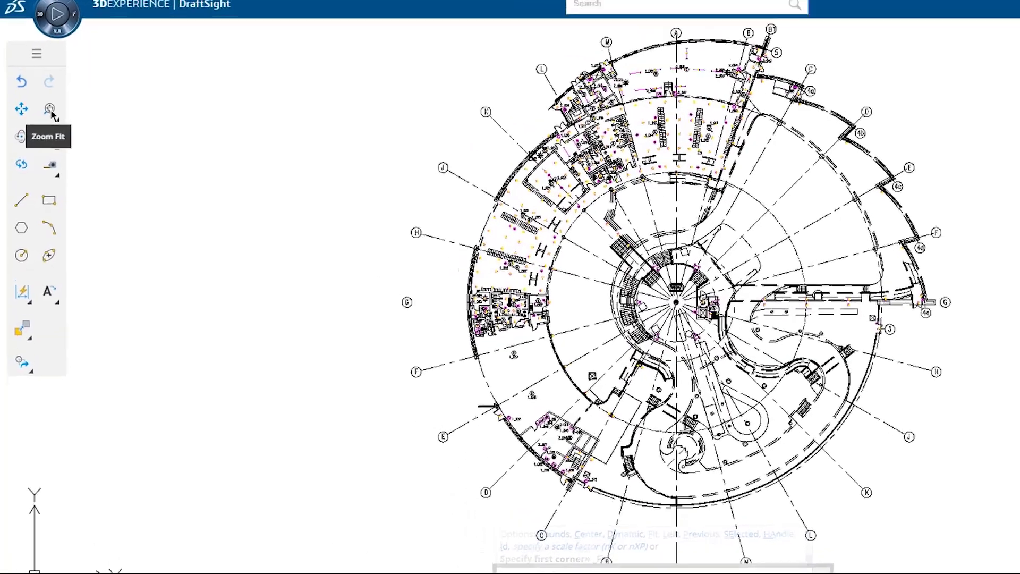
Zoom in on the central stair area of the circular floor plan with a zoom window.
click(52, 113)
click(113, 133)
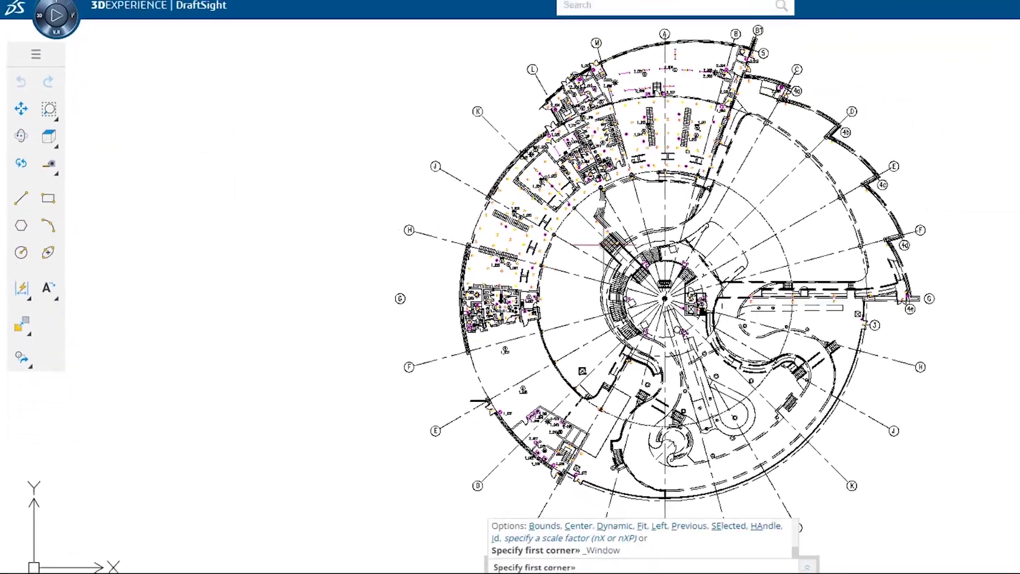
click(603, 246)
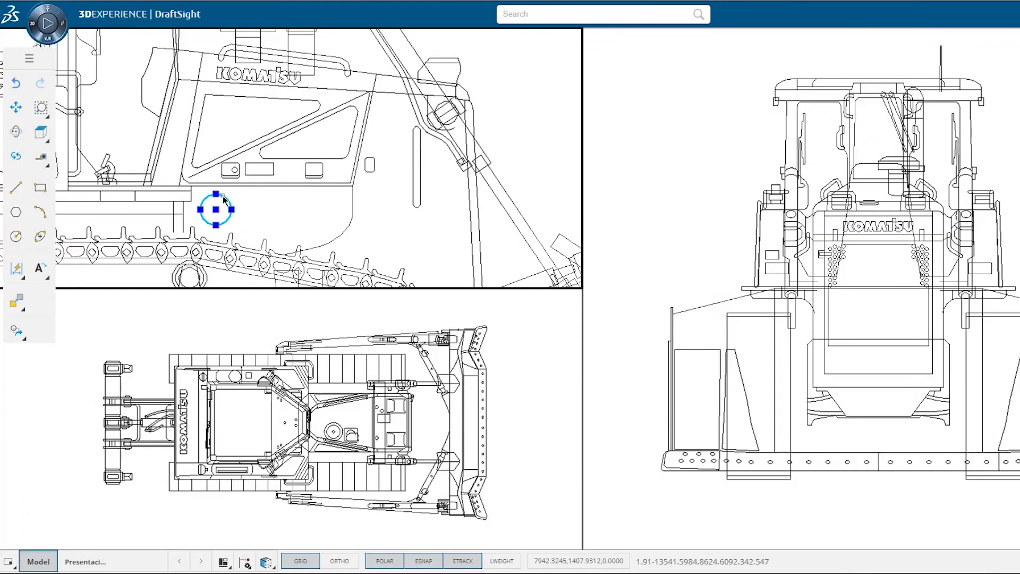
Repeat the selected circle into a horizontal row of three on the bulldozer's lower side panel, leaving nothing selected.
click(29, 58)
key(Escape)
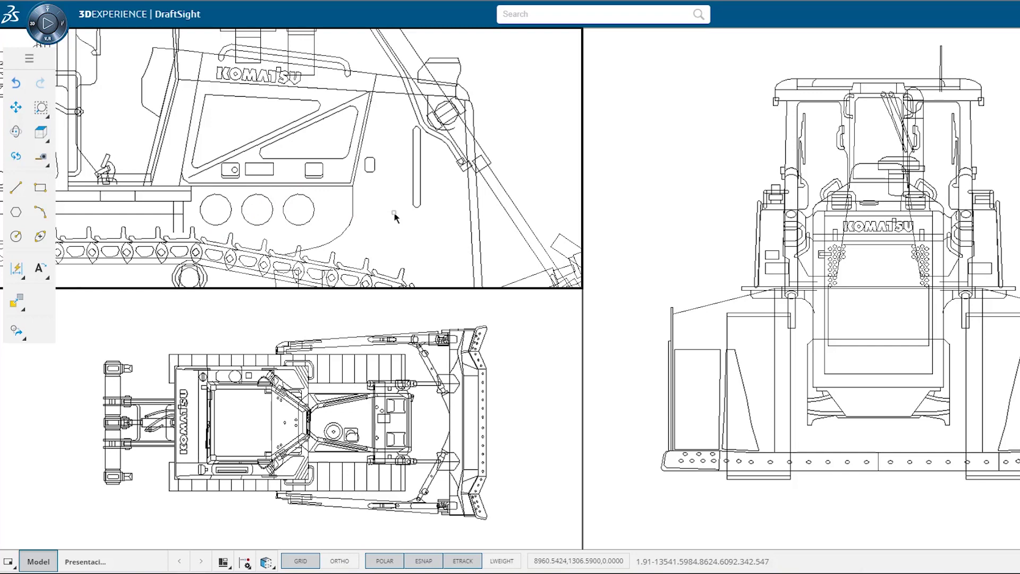
scroll(402, 247, down, 3)
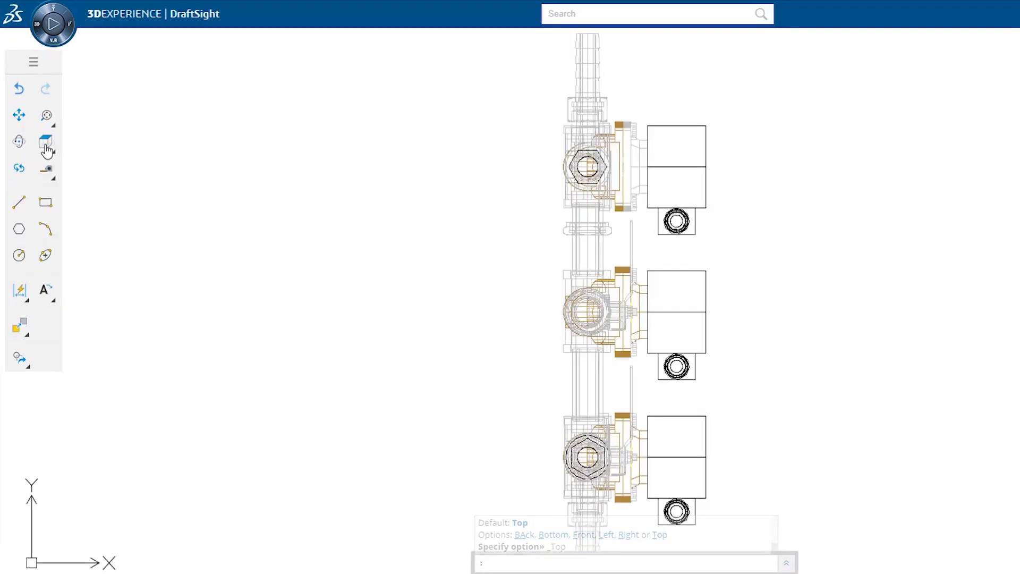
Switch the valve assembly to the Left view.
click(41, 132)
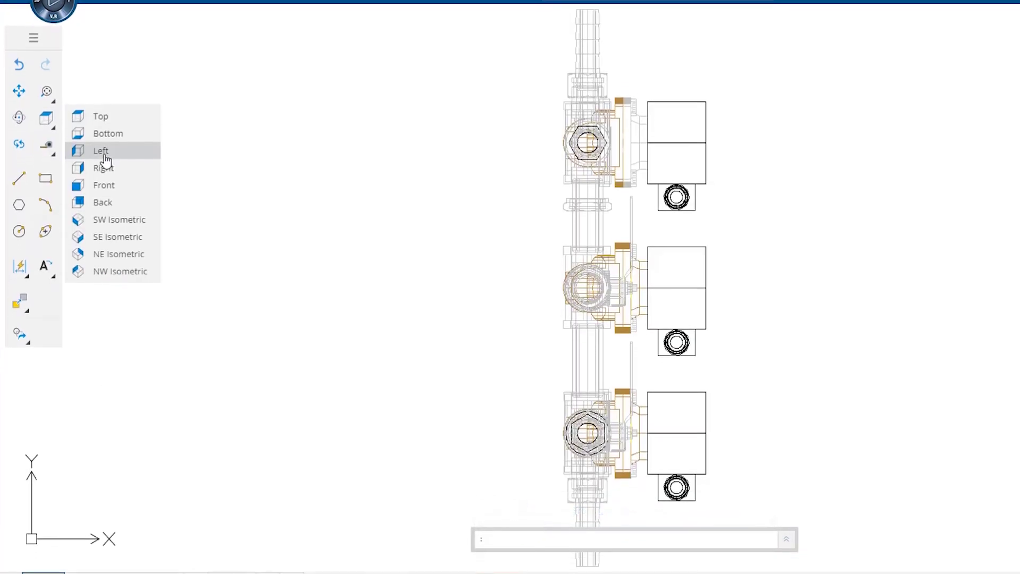
click(104, 153)
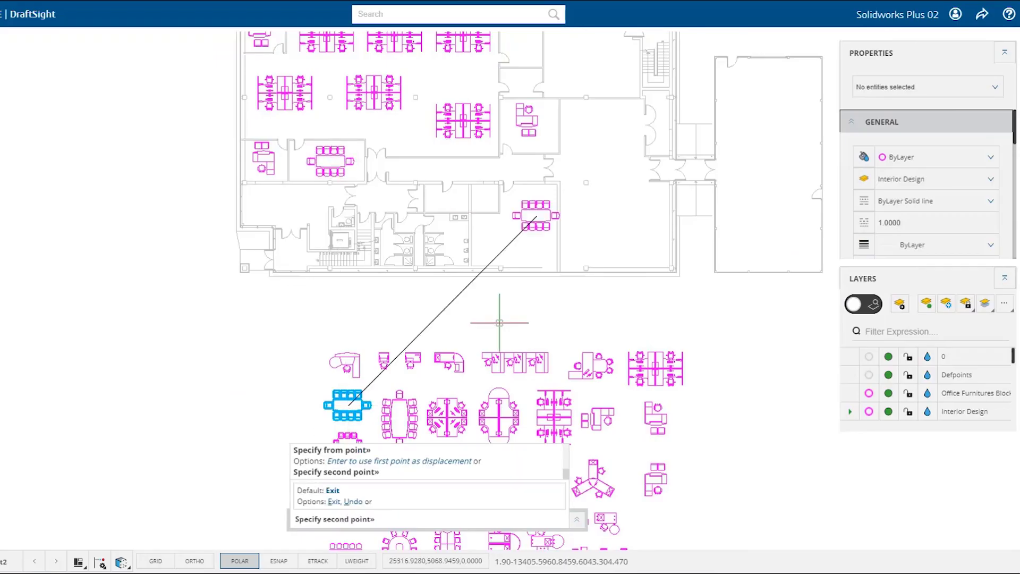
Finish copying the conference table from the furniture drawing into the lower room of the office plan.
key(Escape)
scroll(576, 302, down, 2)
scroll(531, 350, up, 3)
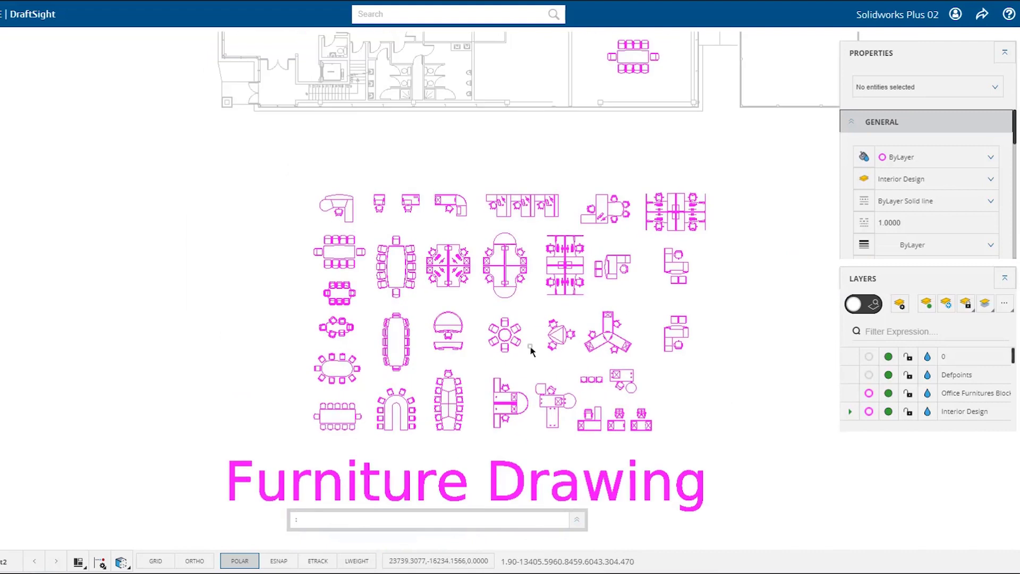
click(427, 367)
key(Return)
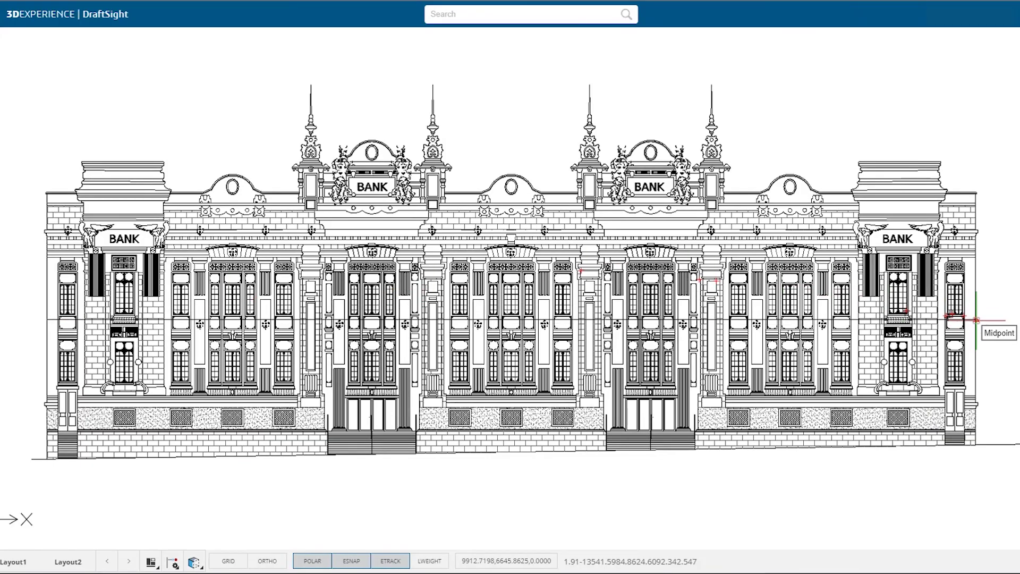